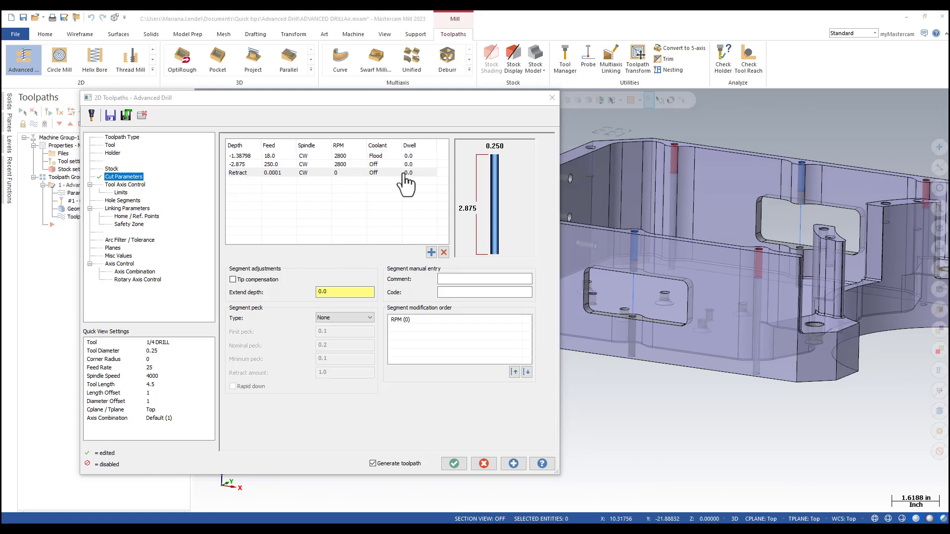
Insert a new drill segment above Retract with depth -4.37, feed 15 and 2500 RPM.
left_click(241, 174)
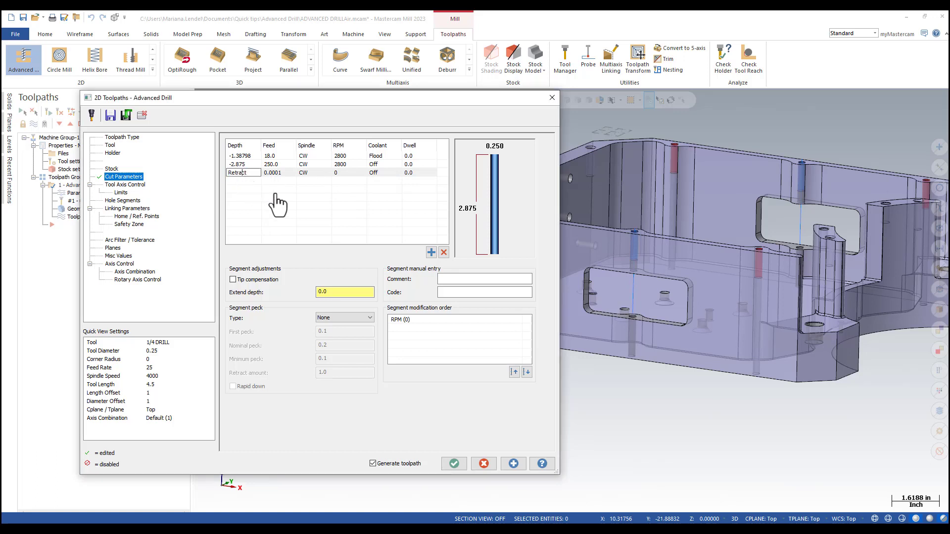
left_click(432, 253)
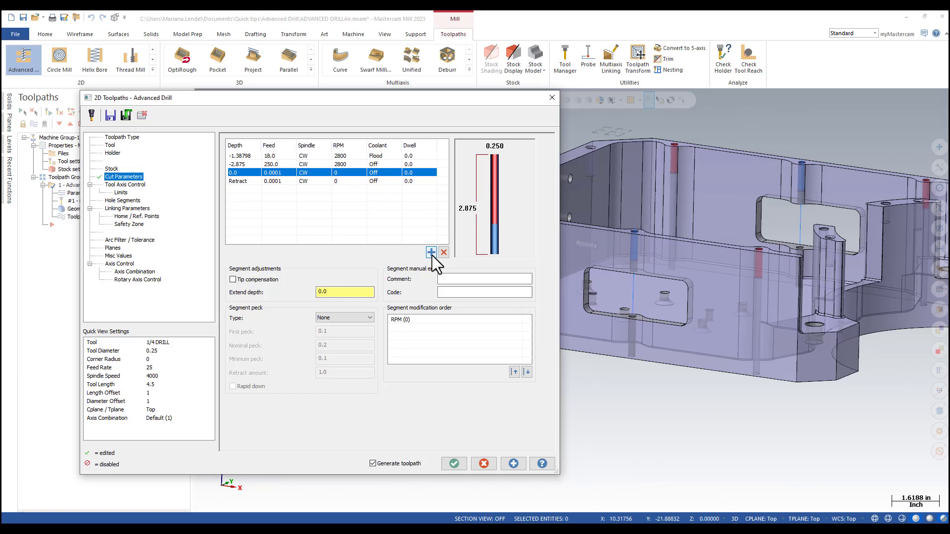
double_click(243, 176)
type("-4")
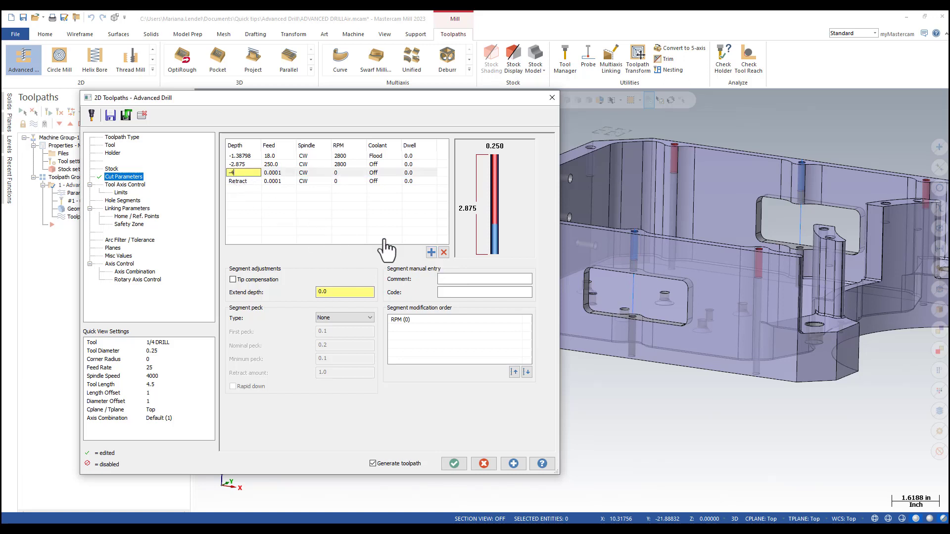
type(".37")
double_click(275, 173)
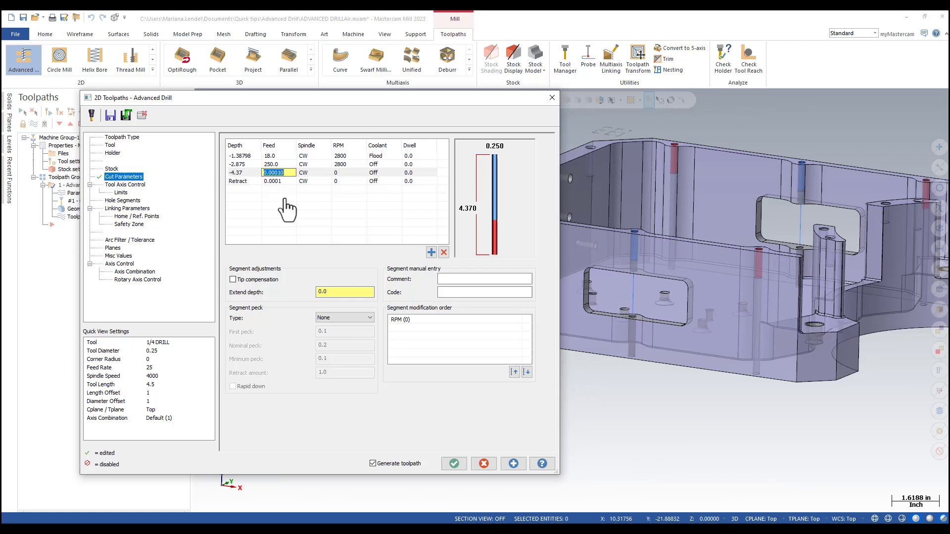
type("15")
double_click(349, 172)
type("2500")
Set the new segment's coolant to Flood and turn on tip compensation.
left_click(374, 174)
left_click(397, 174)
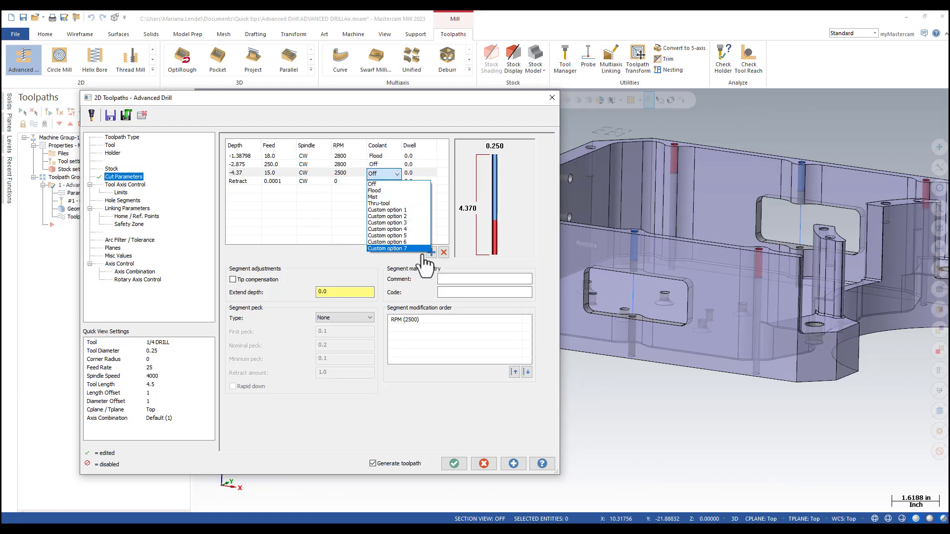
left_click(374, 191)
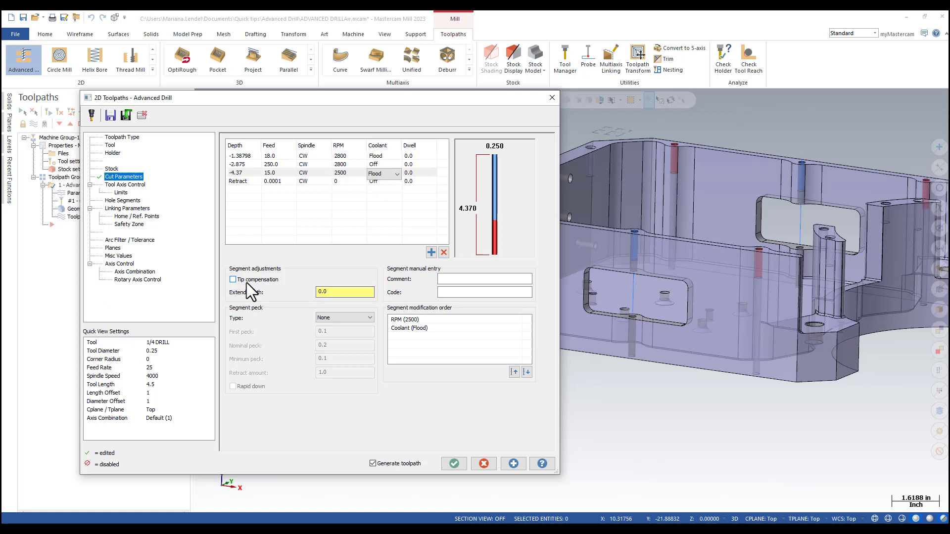
left_click(233, 280)
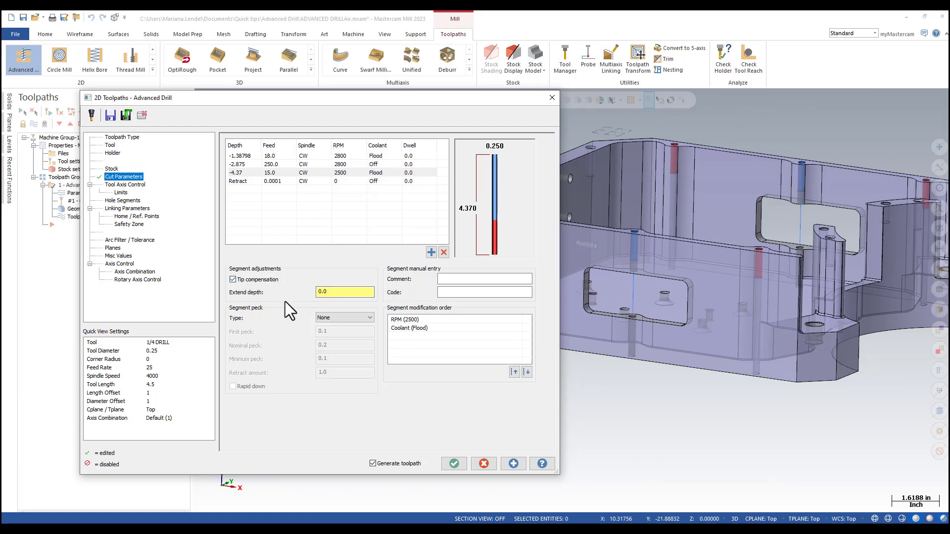
Give the segment a -0.05 extend depth and the comment 'Peck Drill Segment'.
left_click(339, 292)
double_click(340, 291)
type("-")
left_click(460, 279)
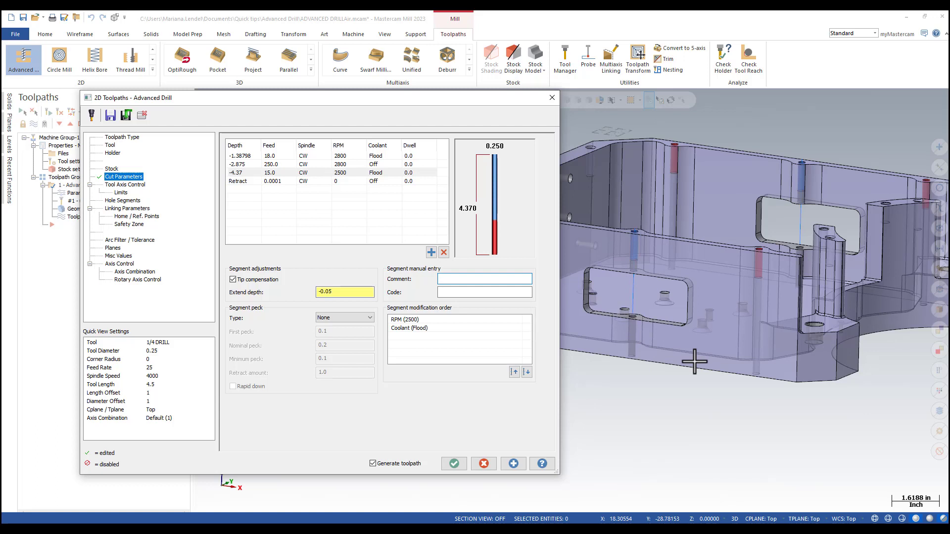
type("Peck Drill Segment")
Move Comment to the top of the segment's modification order.
key("Return")
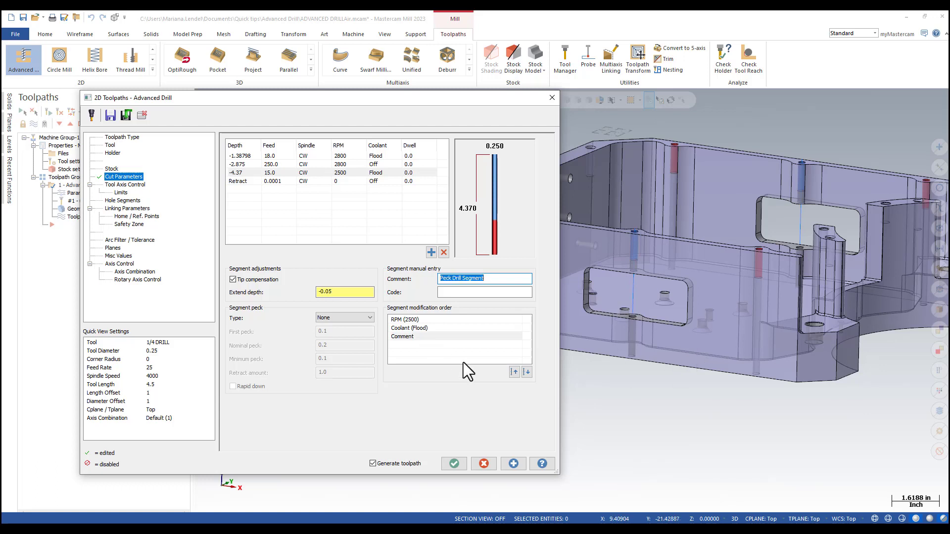
left_click(515, 373)
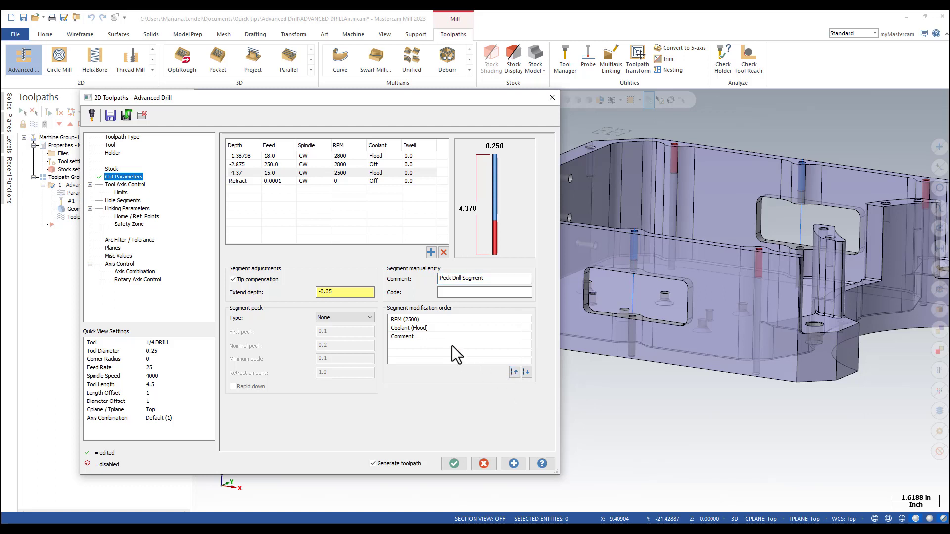
left_click(439, 337)
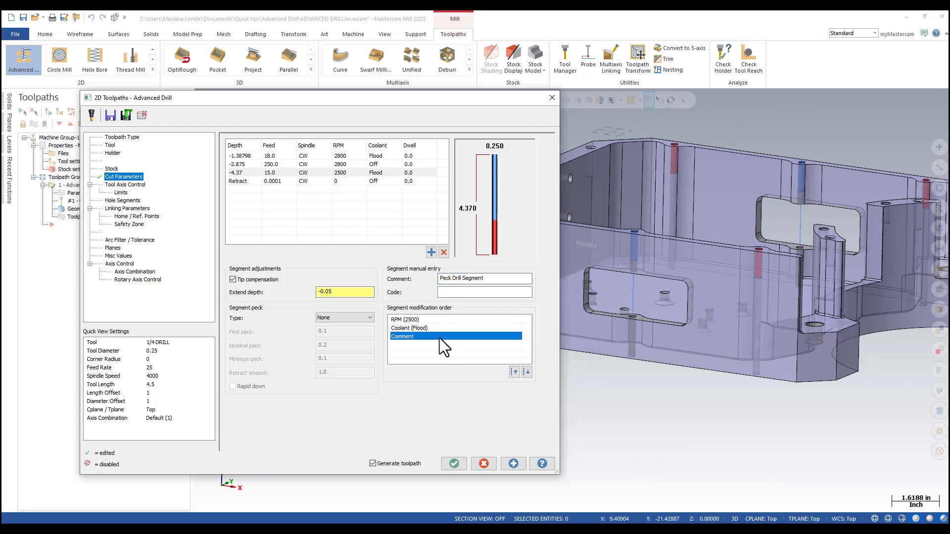
left_click(515, 372)
left_click(514, 373)
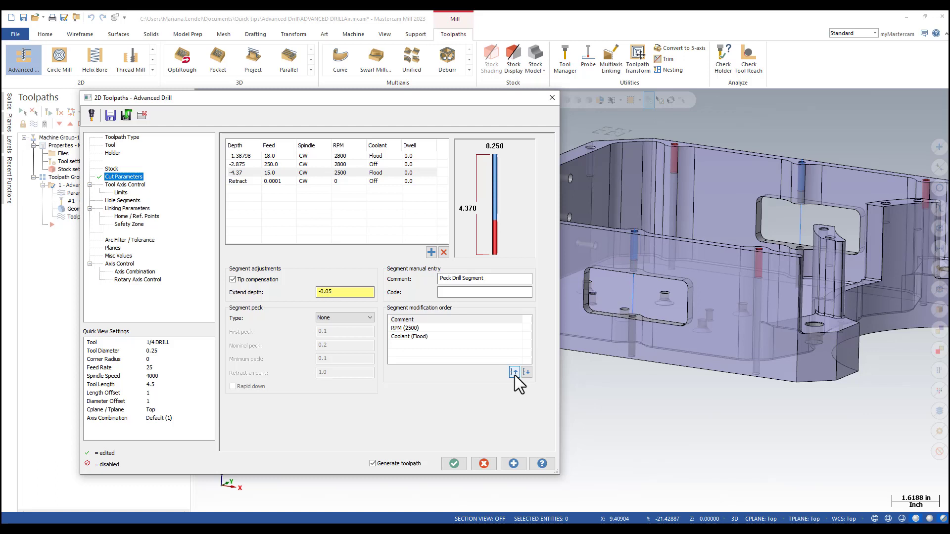
Set the segment peck type to Full Segment with a 0.1 nominal peck.
left_click(348, 317)
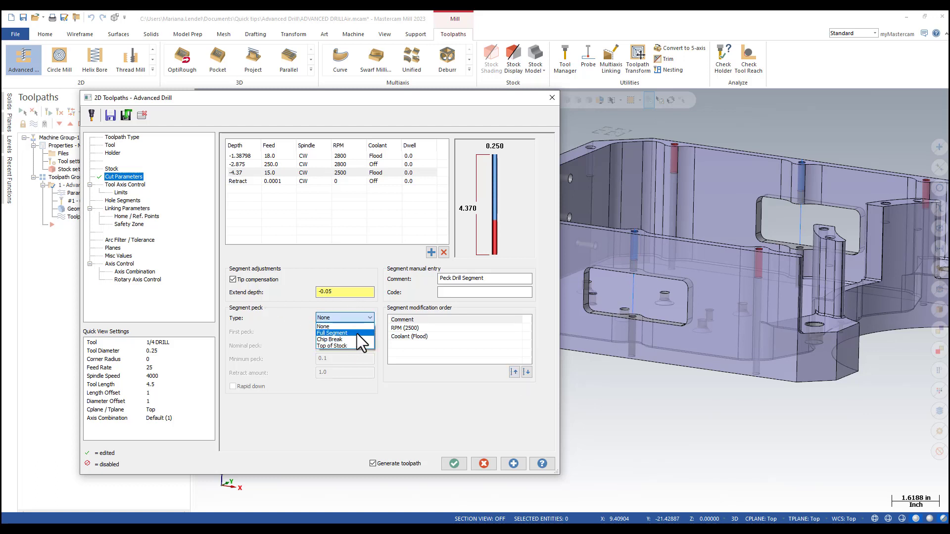
left_click(355, 333)
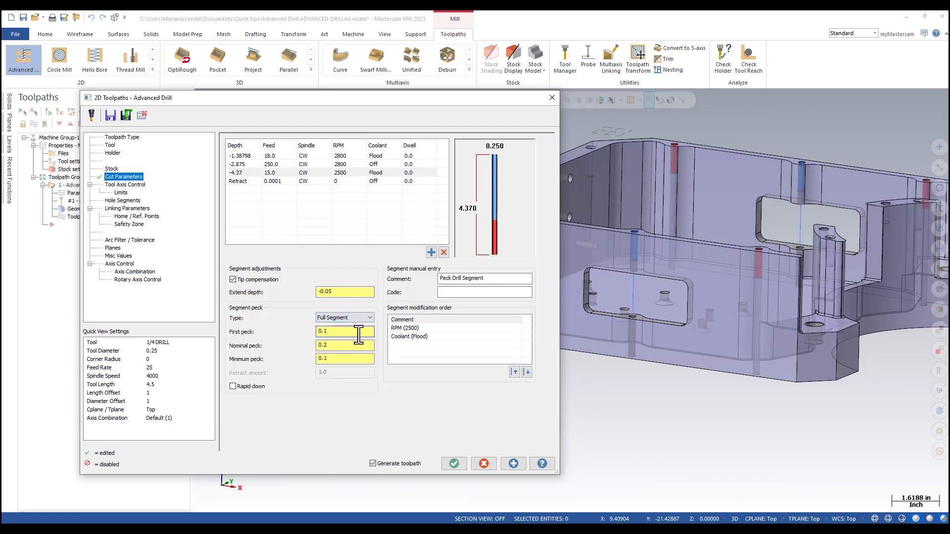
double_click(336, 345)
type(".1")
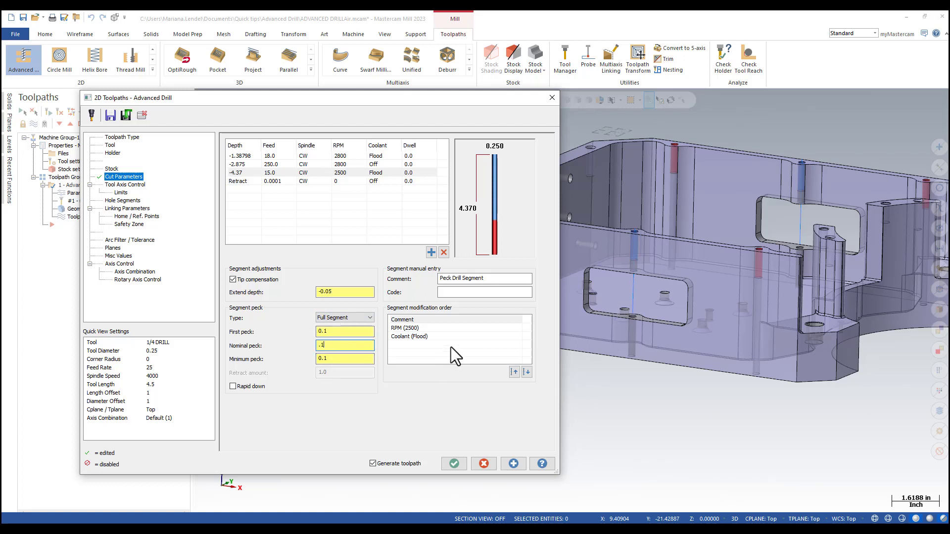
key("Tab")
Set the Retract row to feed 250 and 2500 RPM, then accept and regenerate the toolpath.
left_click(275, 181)
key("BackSpace")
key("BackSpace")
key("BackSpace")
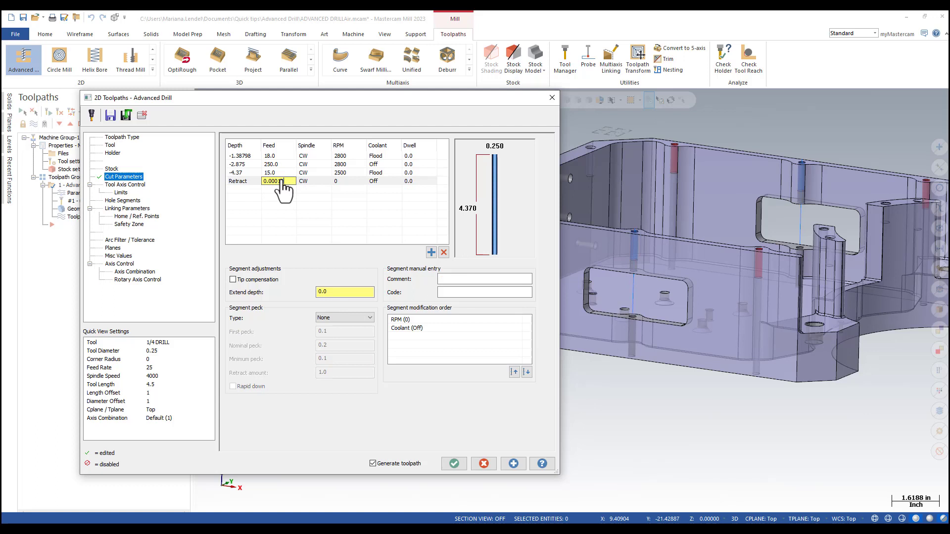
key("BackSpace")
key("BackSpace")
key("BackSpace")
key("BackSpace")
type("250")
left_click(336, 182)
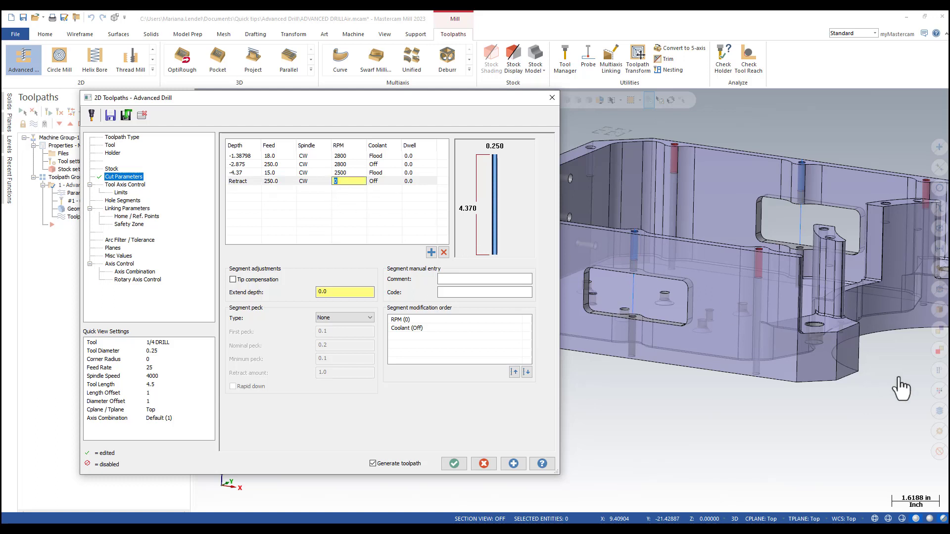
type("2500")
left_click(454, 464)
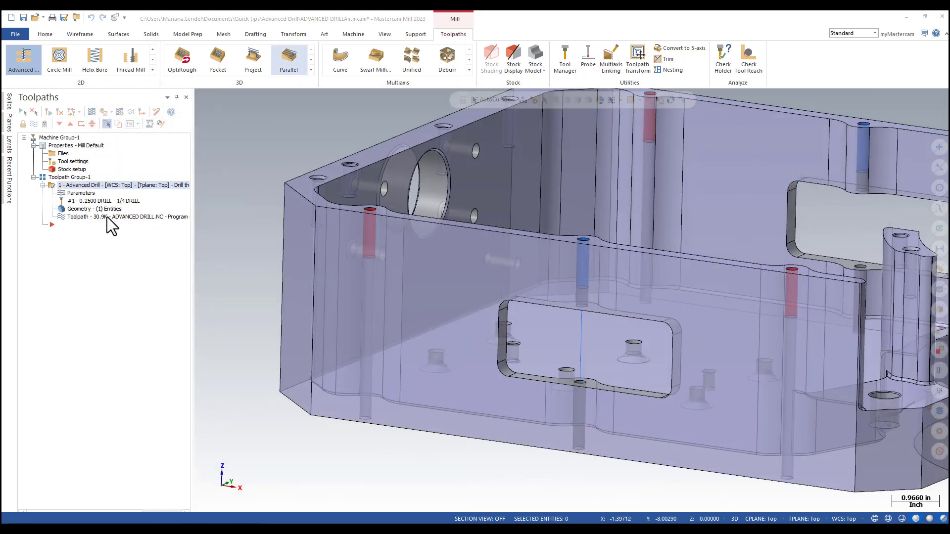
Backplot the Advanced Drill toolpath and step forward until the drill enters the first hole.
left_click(105, 218)
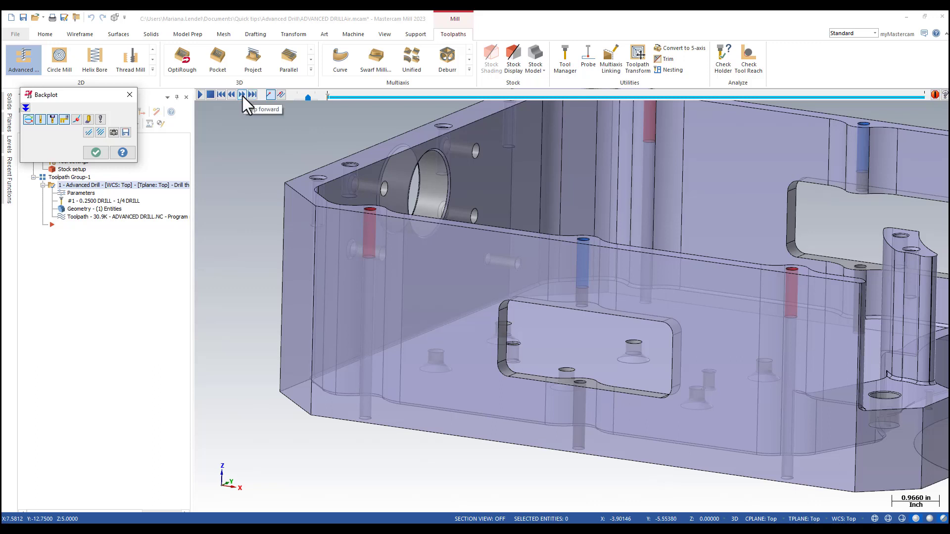
left_click(242, 95)
left_click(242, 95)
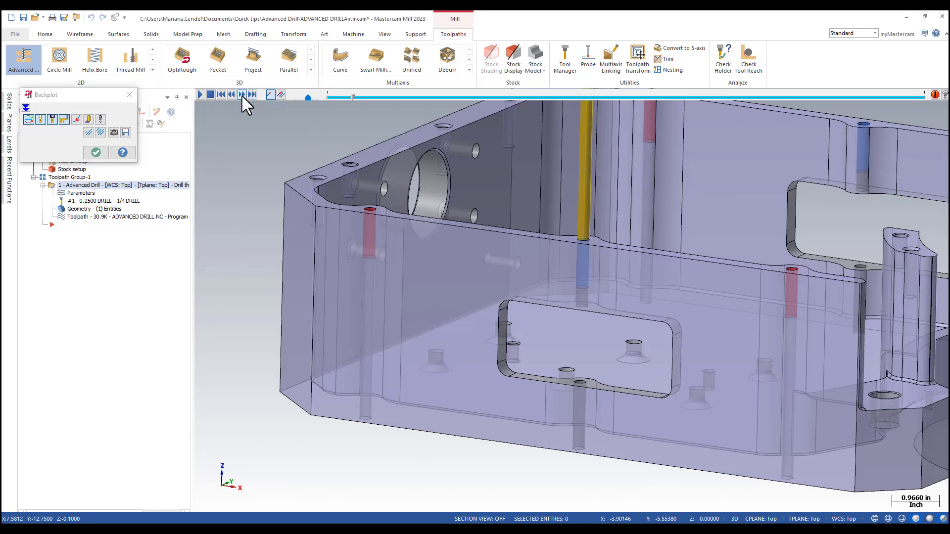